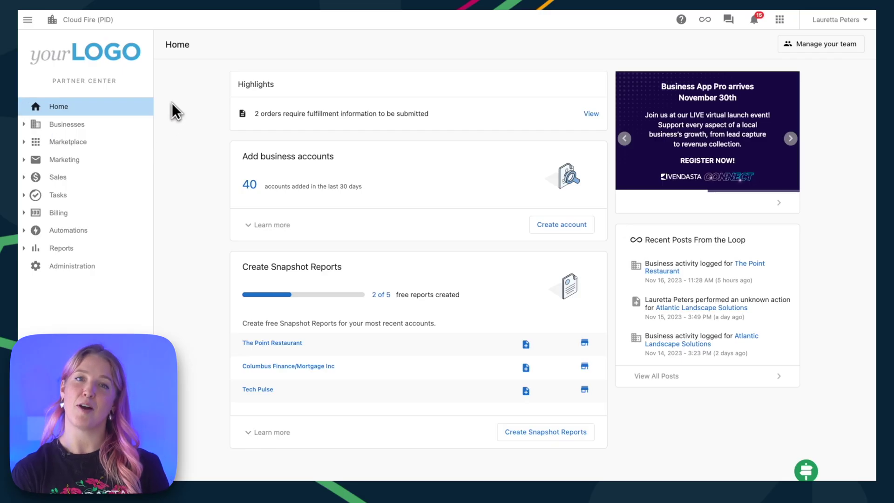
- Go to Businesses > Manage Business App from the Partner Center sidebar
left_click(61, 132)
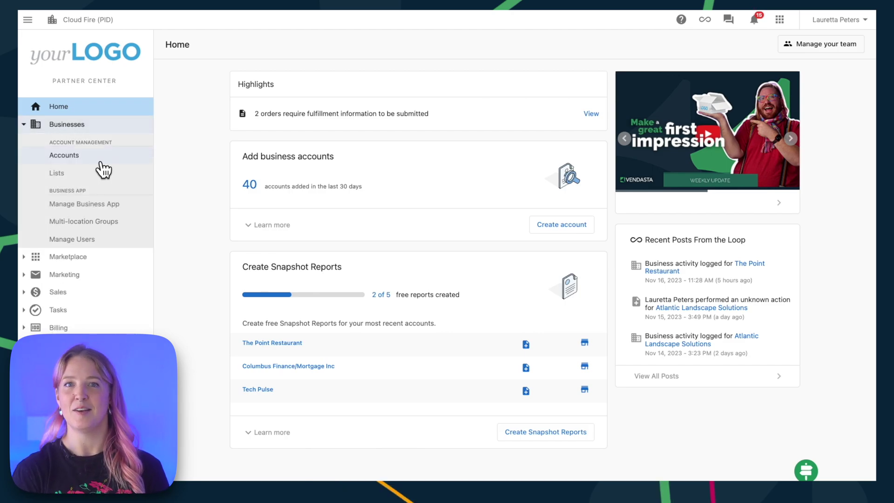
left_click(88, 205)
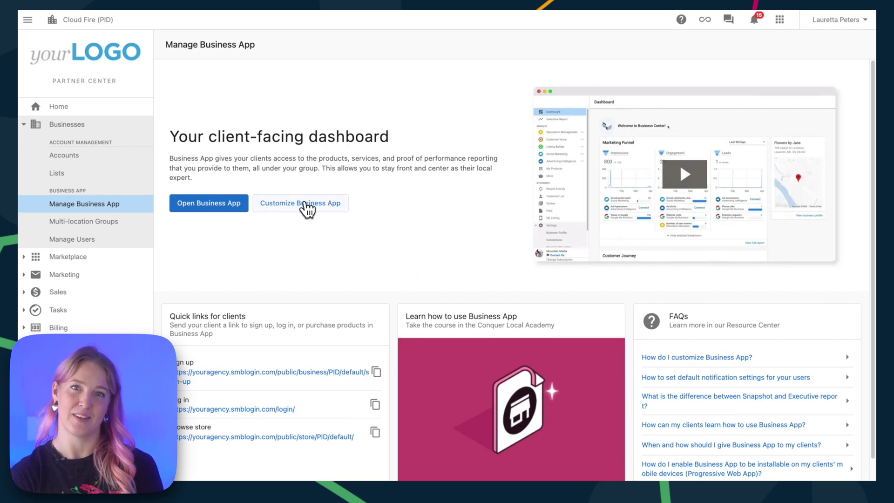
- Open Customize Business App and its Branding section with the logo, rename and domain options
left_click(305, 203)
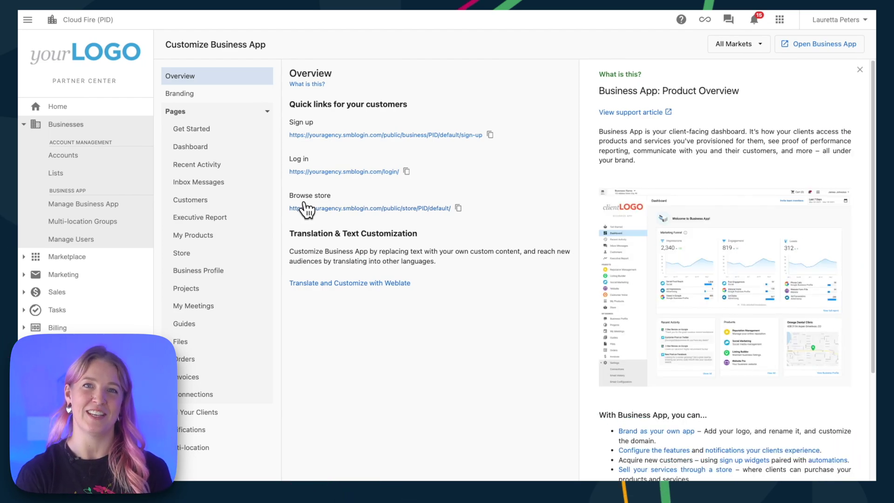
left_click(193, 96)
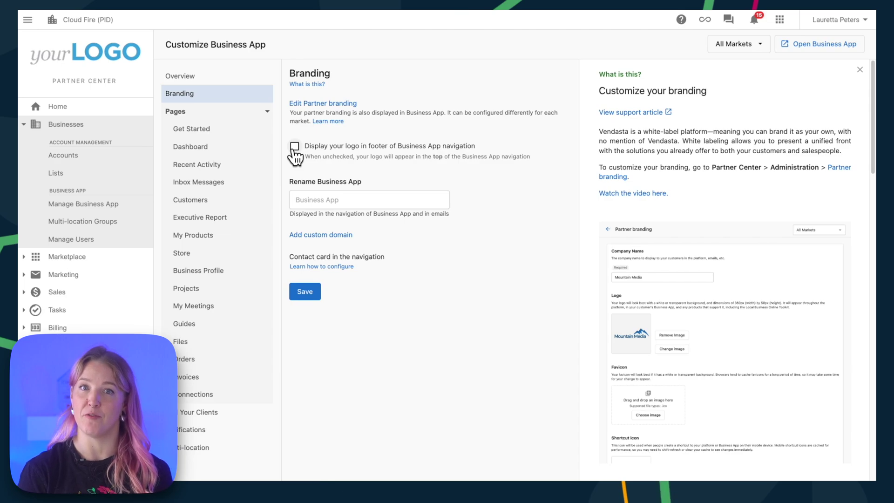
- Enter 'business centre' as the new Business App name
left_click(316, 201)
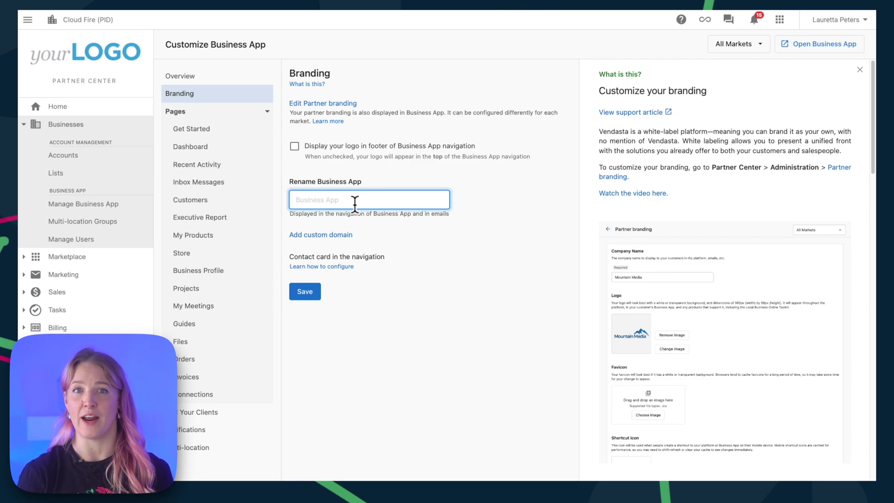
type("business centre")
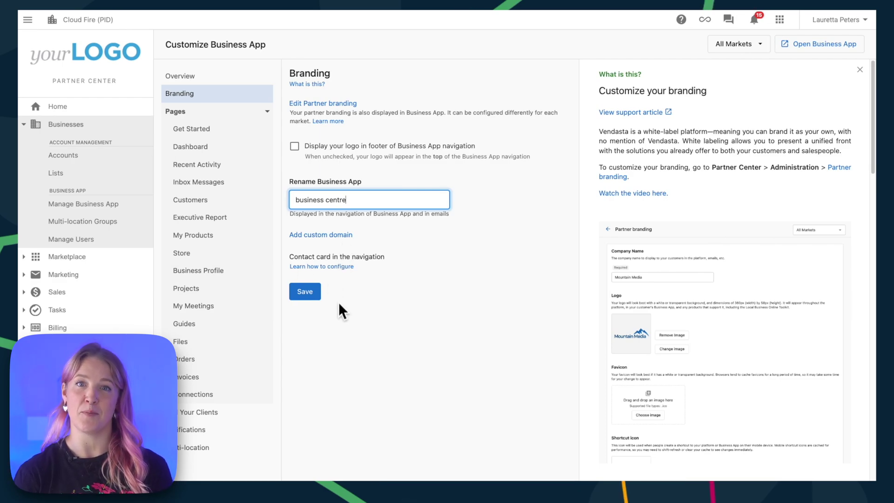
left_click(189, 132)
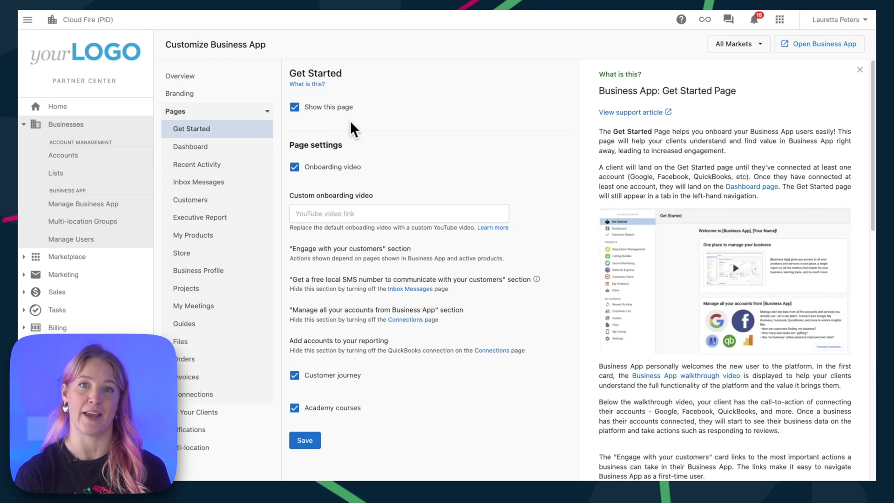
left_click(294, 108)
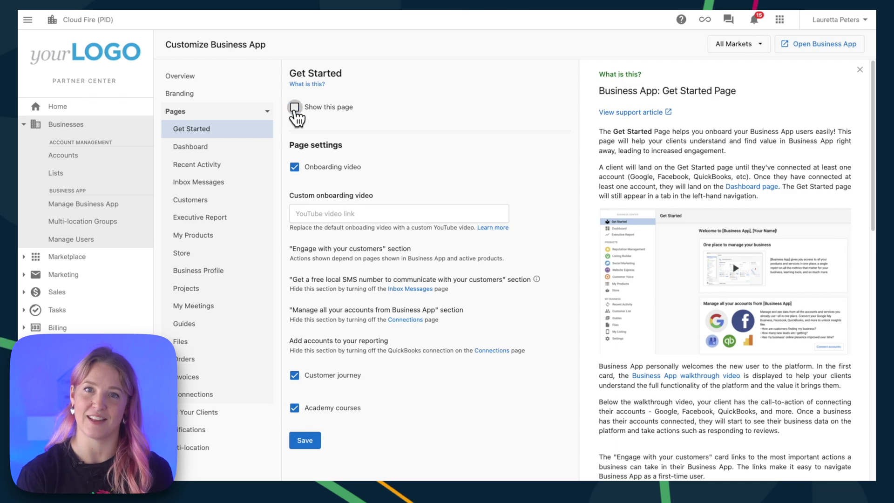
left_click(294, 109)
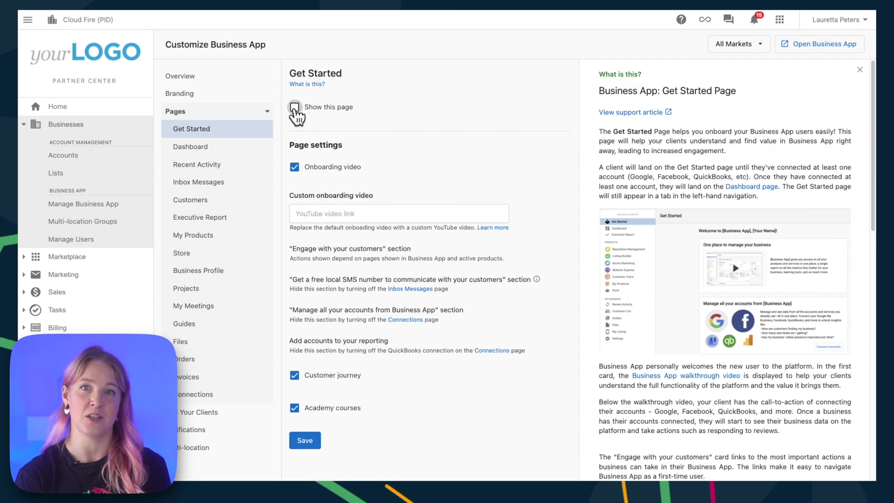
left_click(208, 149)
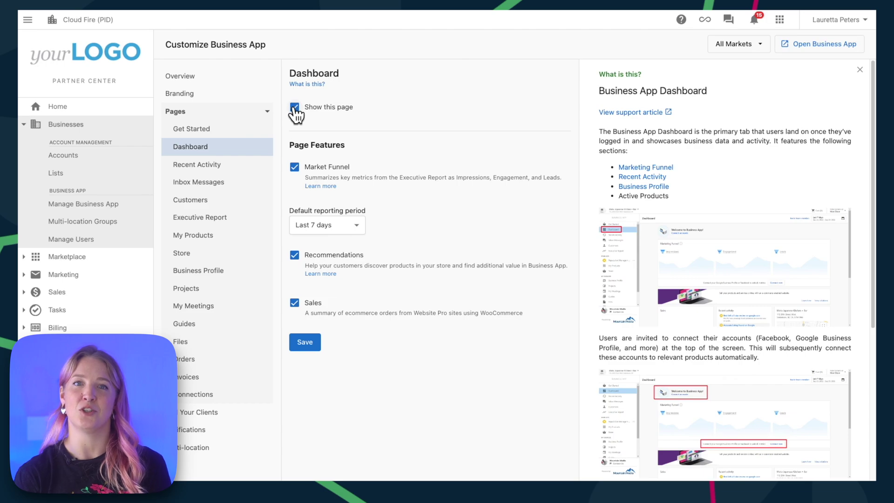
left_click(195, 132)
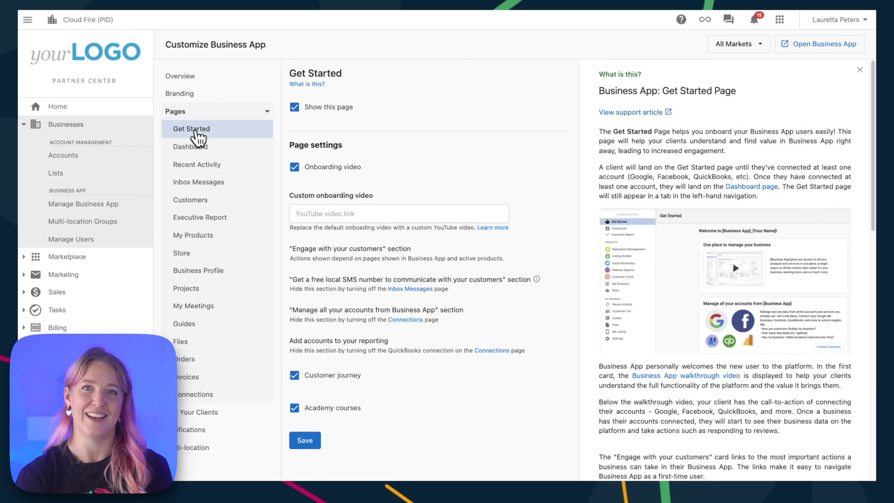
left_click(359, 216)
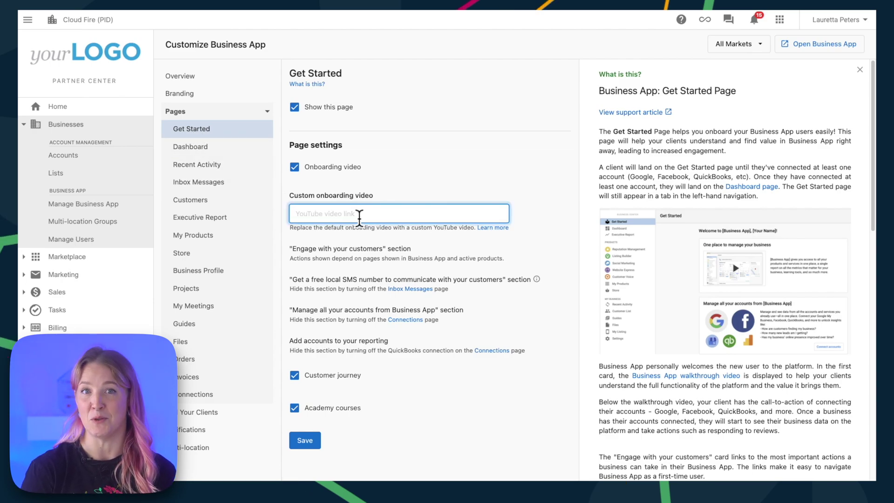
left_click(371, 223)
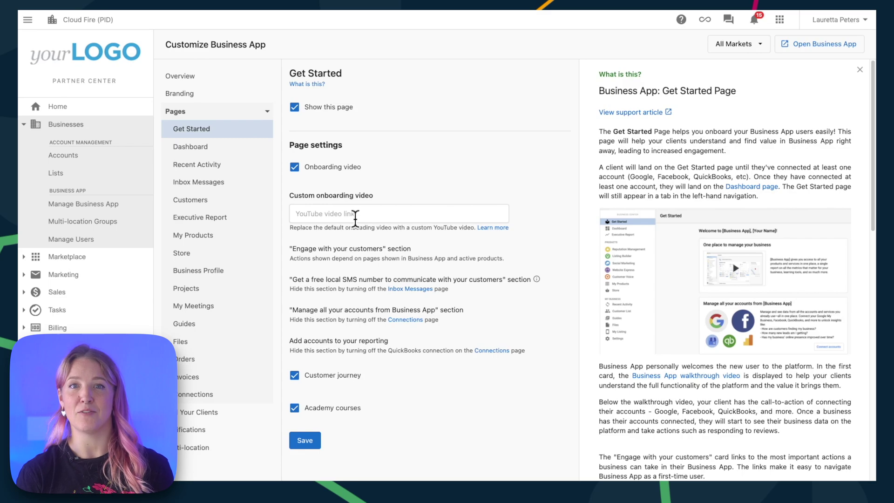
- Disable the Market Funnel and Recommendations features on the Dashboard page
left_click(230, 154)
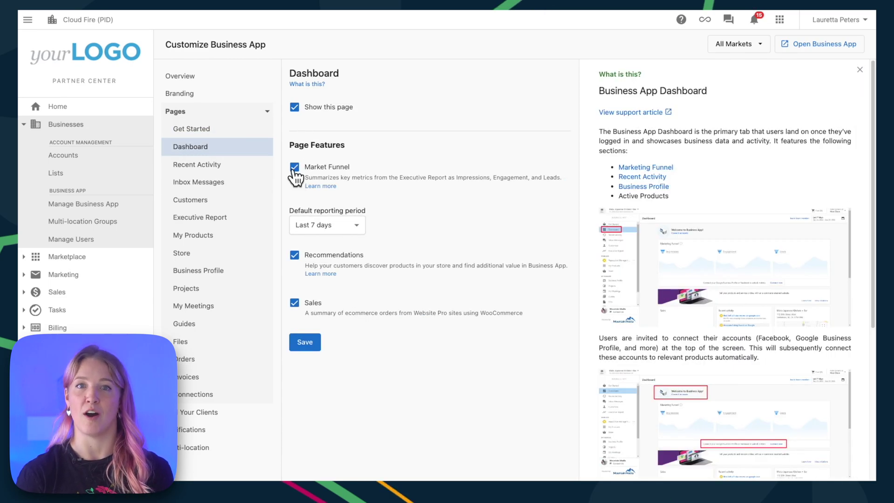
left_click(295, 168)
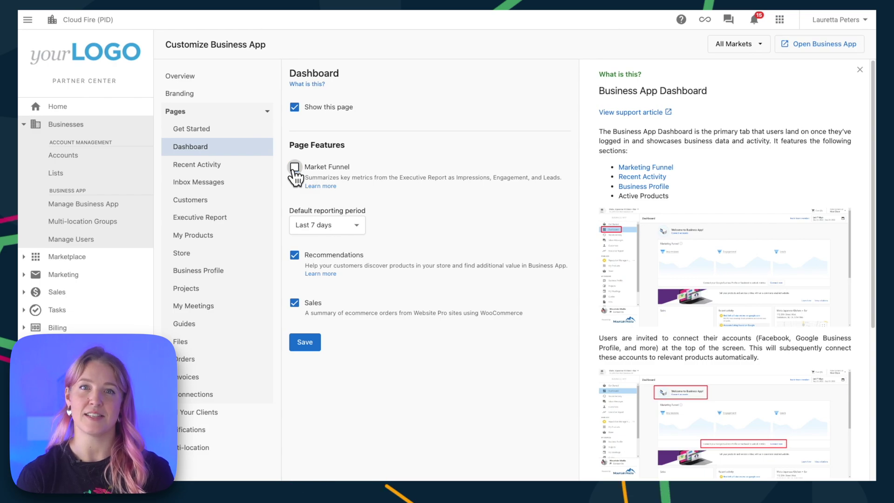
left_click(294, 255)
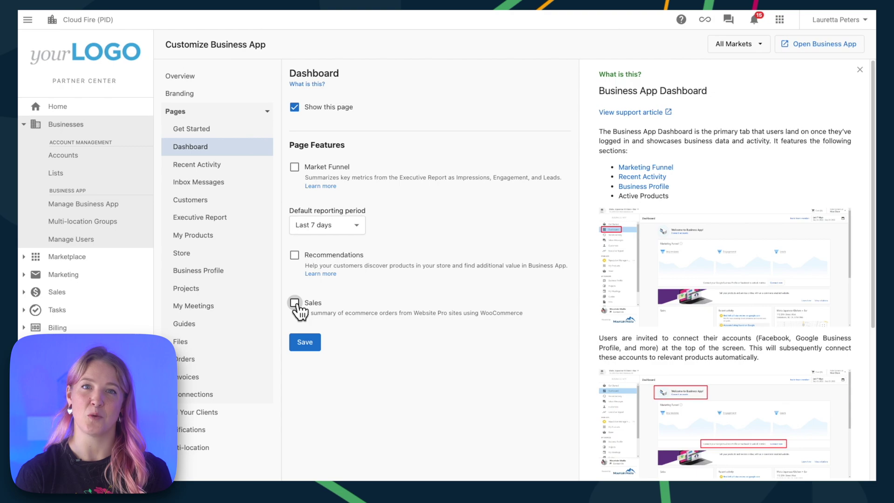
left_click(211, 186)
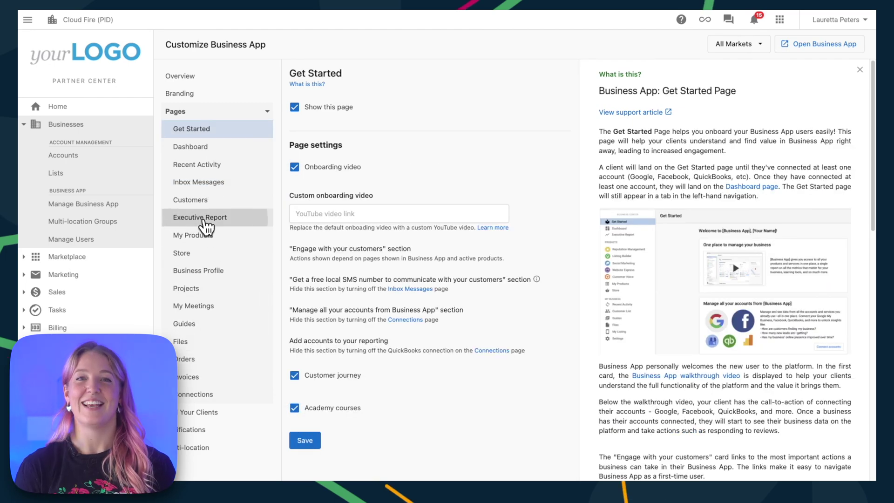
- Reorder the Executive Report categories: Reputation, Advertising, then Social last
left_click(204, 227)
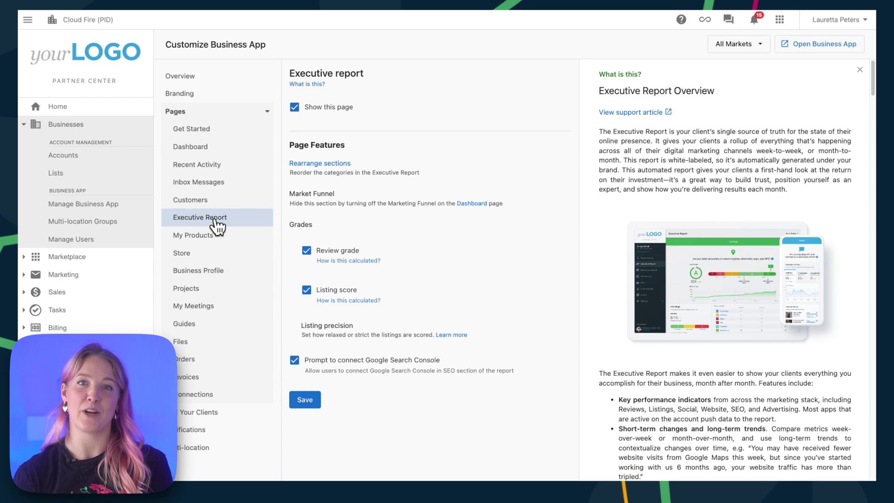
left_click(342, 165)
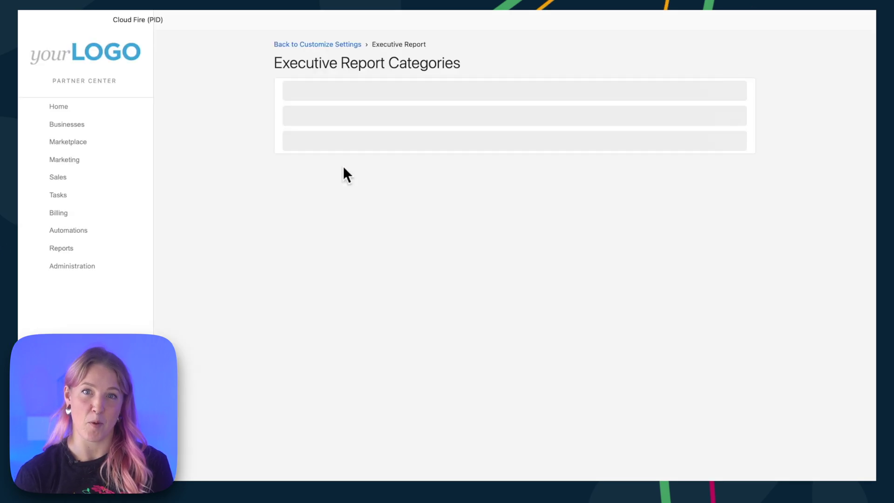
left_click_drag(287, 96, 285, 152)
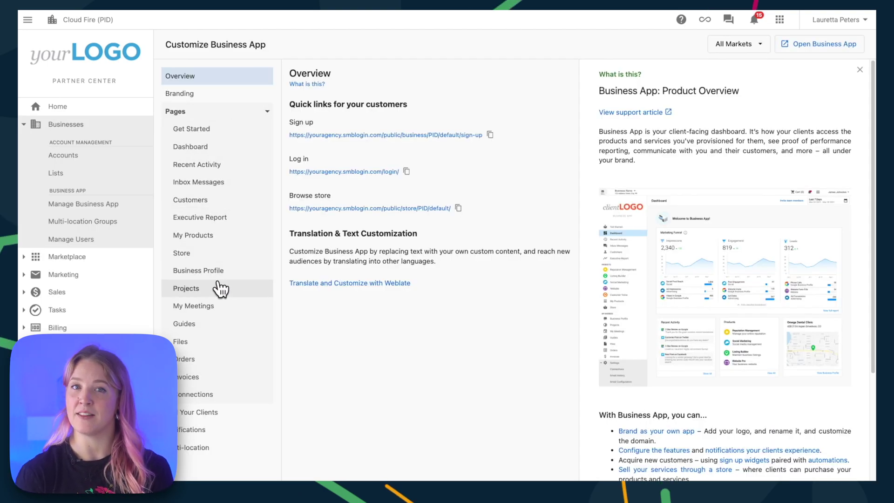
left_click(208, 333)
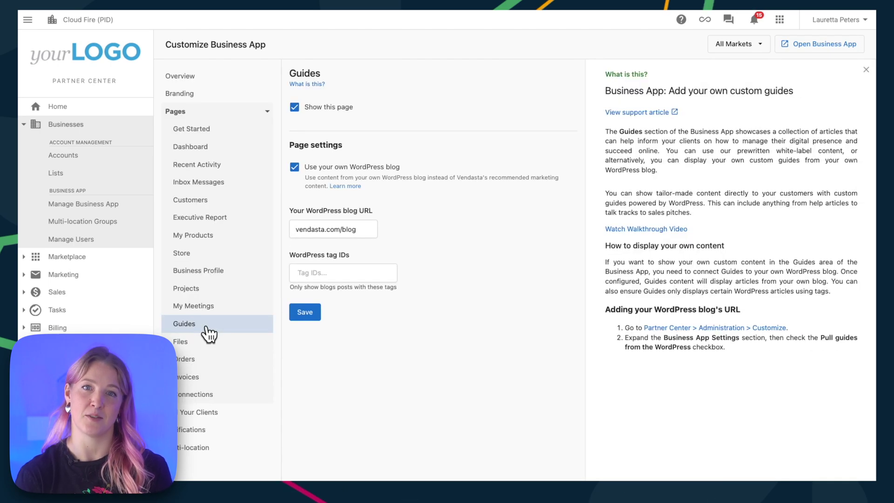
- Review the Guides blog URL and Connections with Quickbooks kept enabled, then view new-user notification defaults
left_click(371, 233)
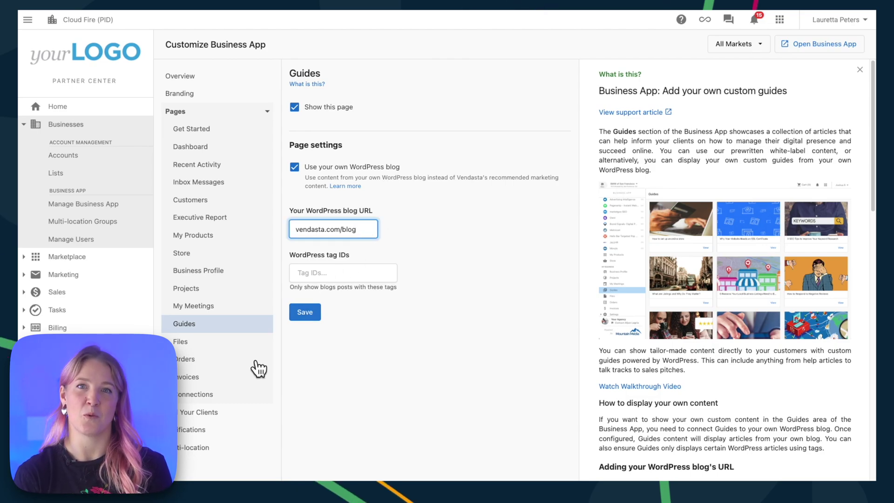
left_click(205, 396)
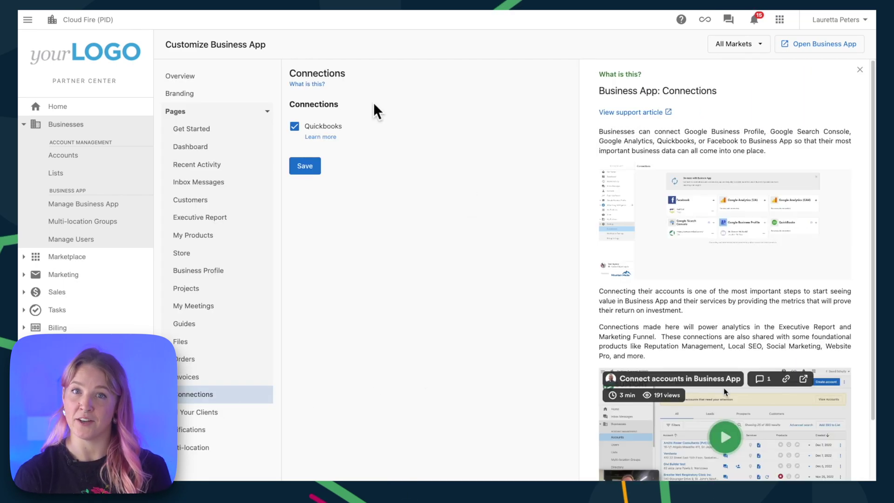
left_click(295, 128)
left_click(295, 129)
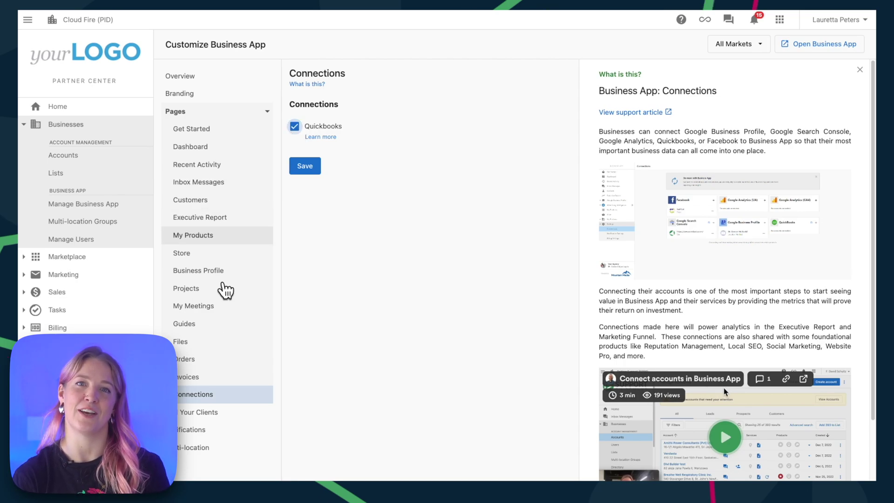
left_click(191, 434)
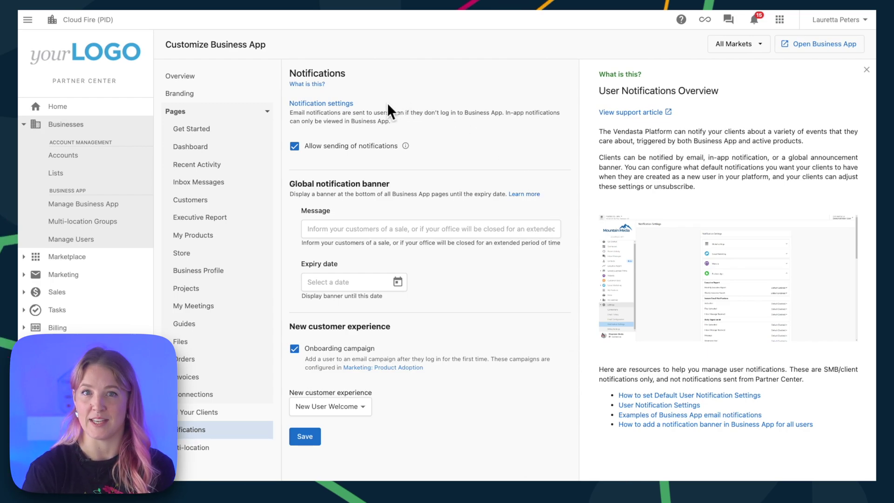
left_click(327, 104)
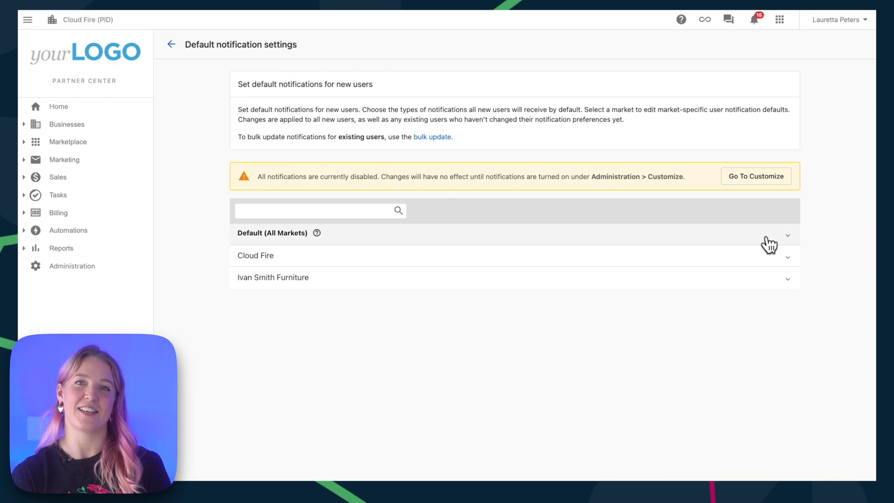
left_click(787, 237)
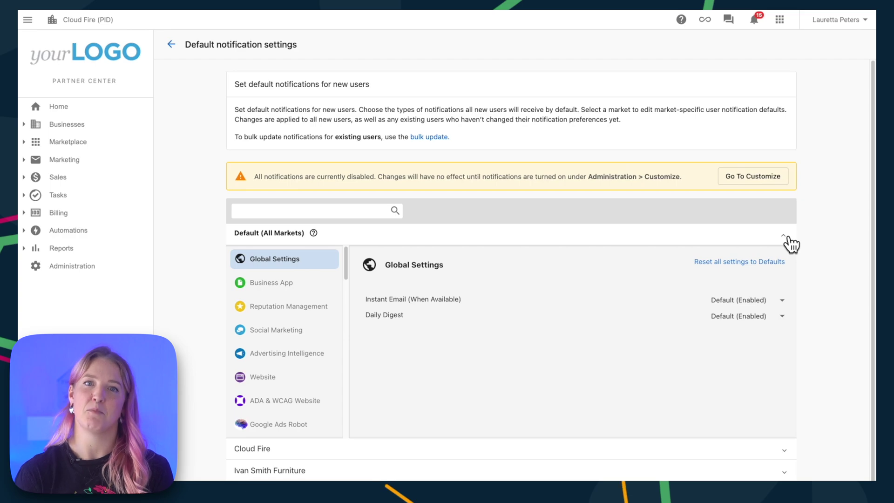
left_click(783, 301)
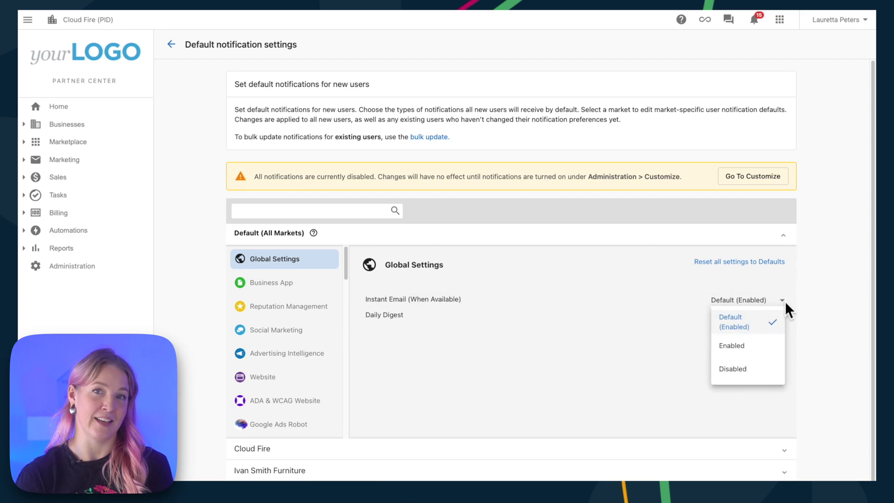
left_click(781, 323)
left_click(781, 321)
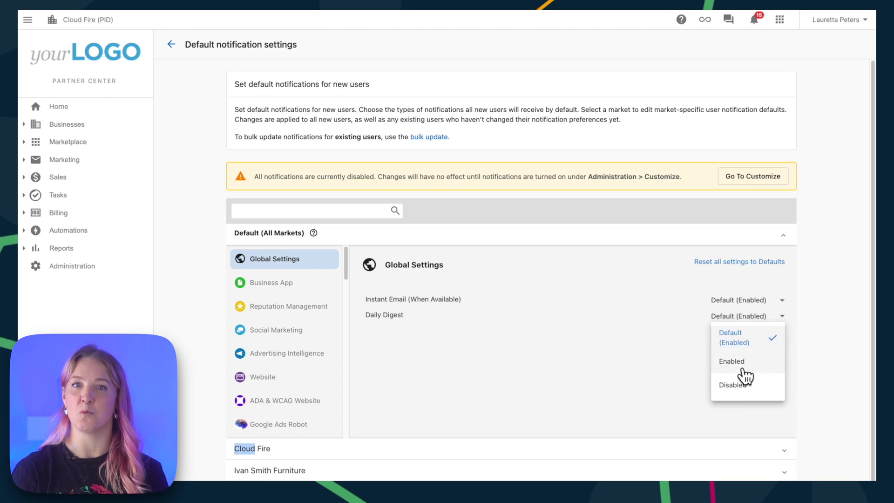
left_click(784, 317)
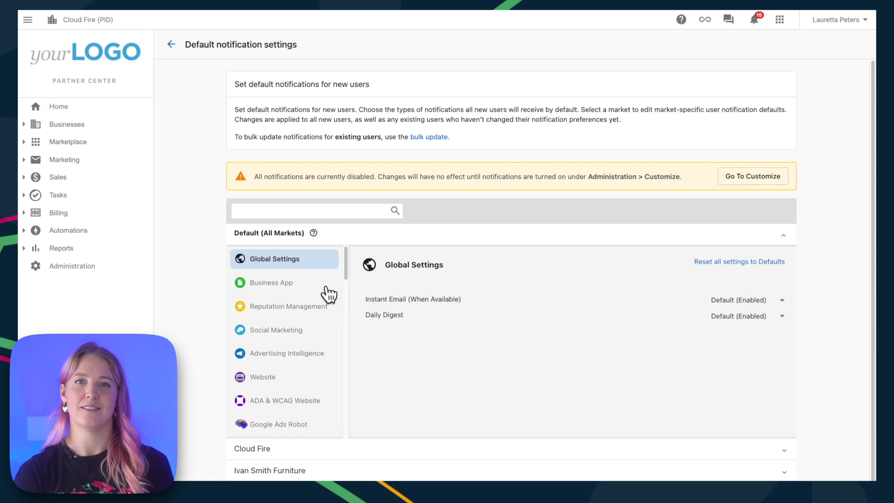
left_click(284, 293)
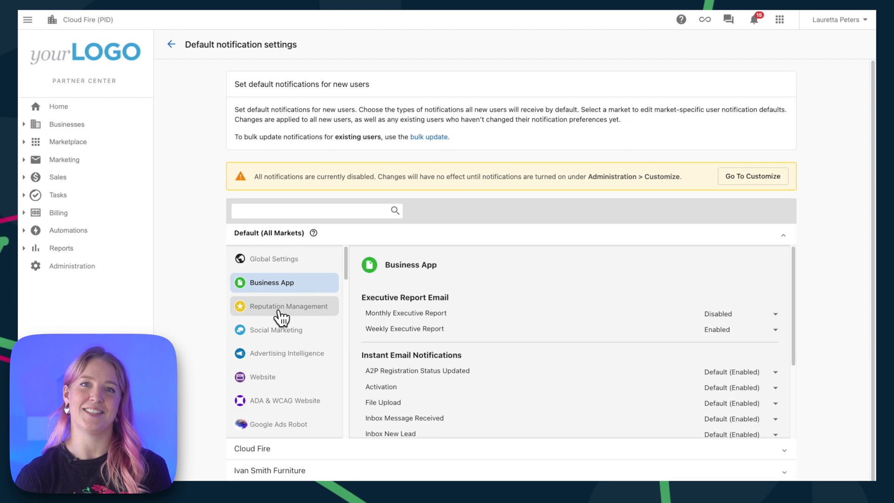
left_click(282, 318)
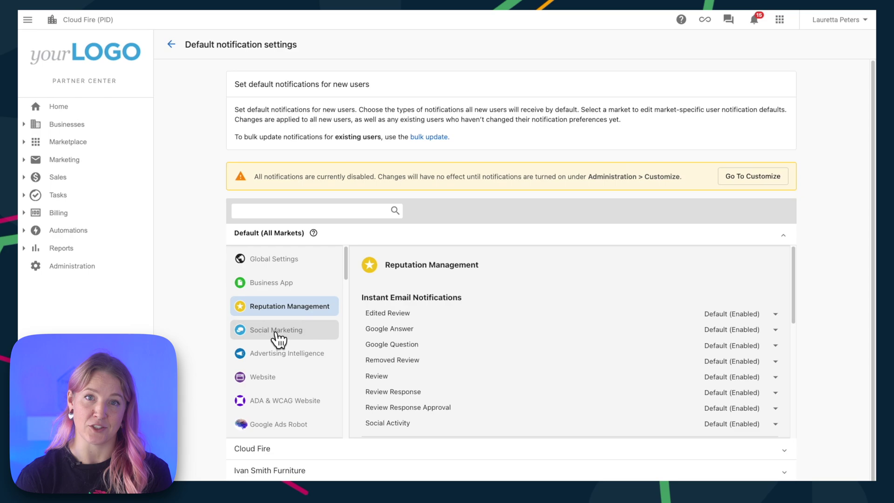
left_click(278, 340)
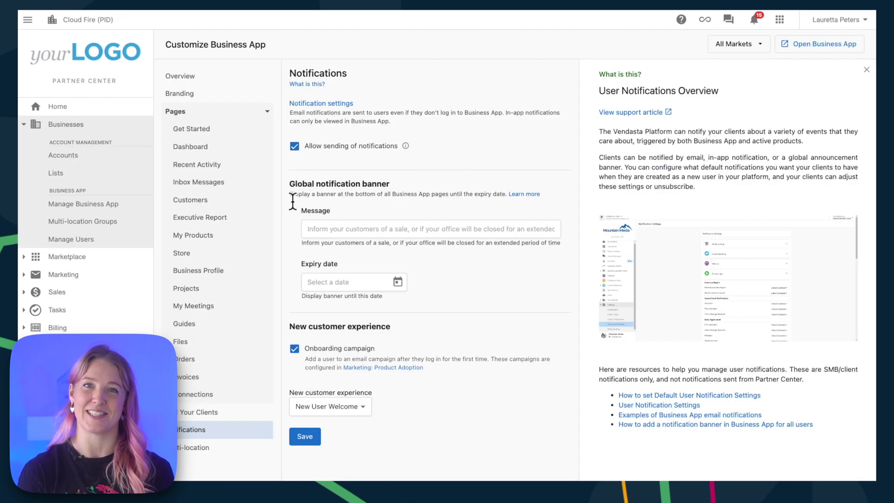
left_click_drag(289, 184, 394, 185)
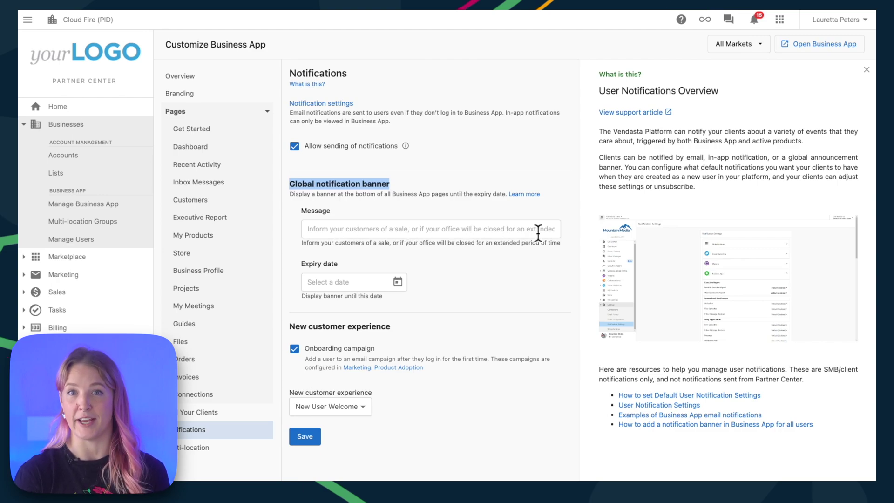
left_click(319, 284)
left_click(398, 282)
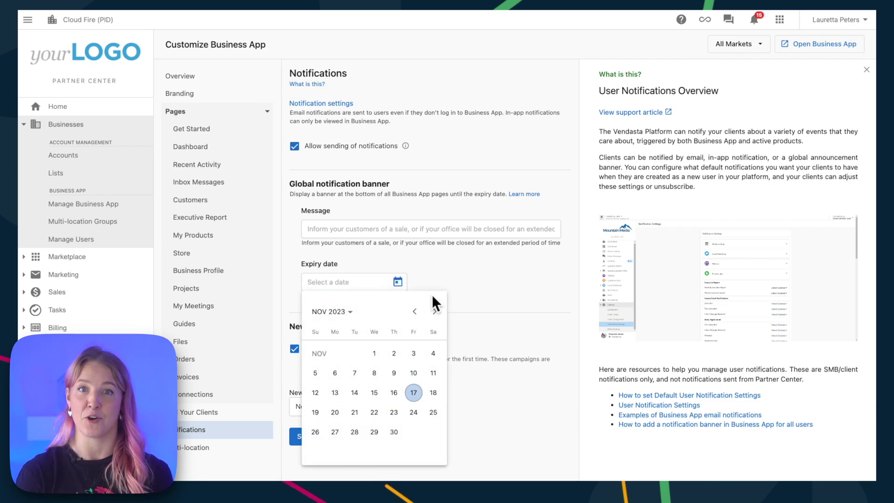
left_click(398, 282)
left_click(362, 410)
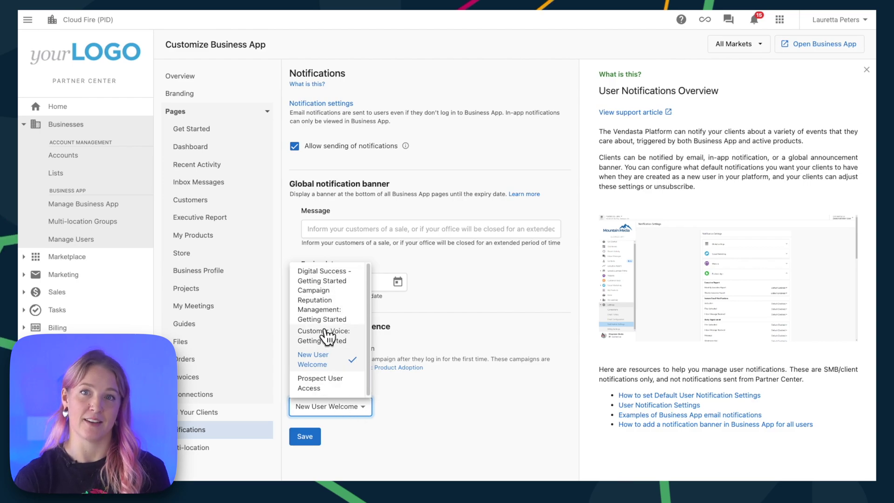
left_click(368, 466)
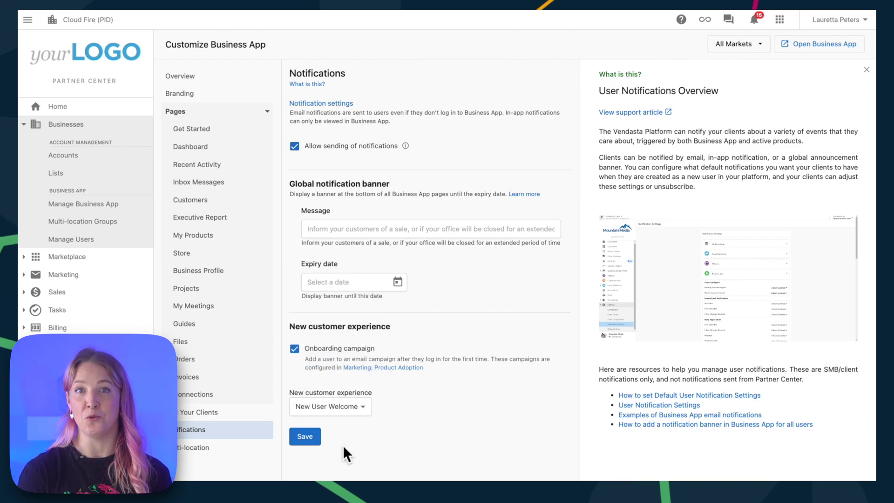
- View the Multi-location settings, leaving the default reporting period blank
left_click(207, 452)
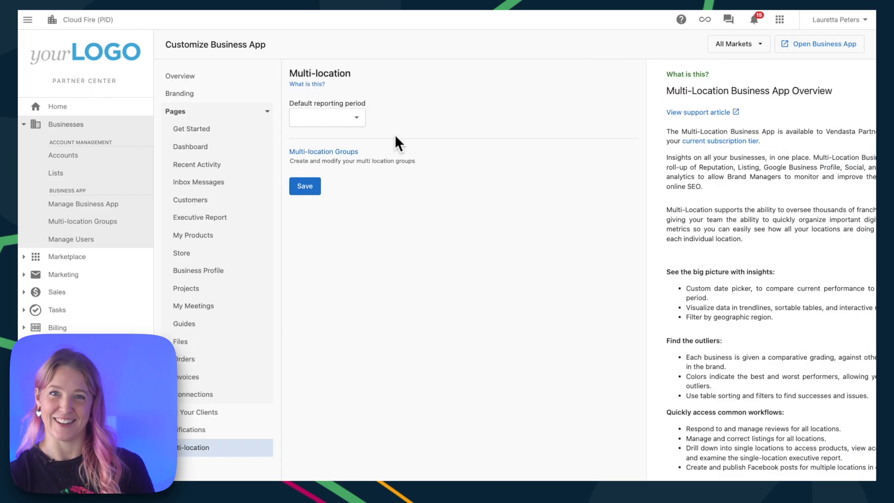
left_click(358, 122)
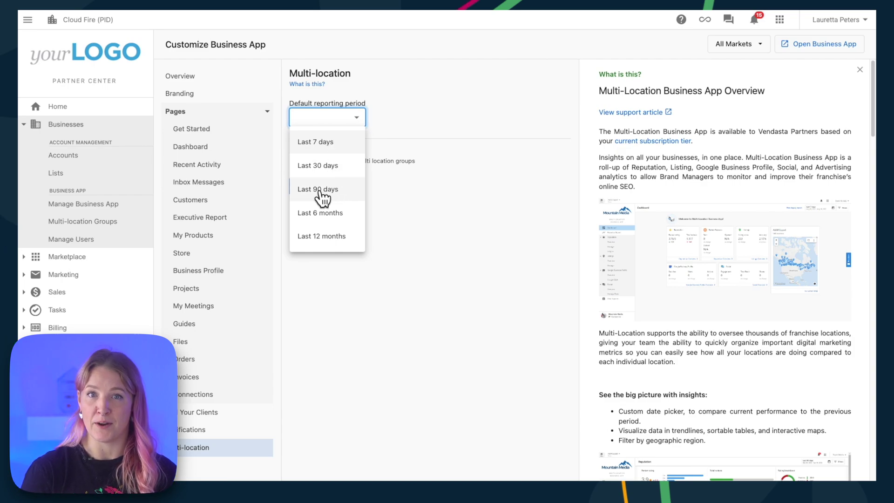
left_click(390, 117)
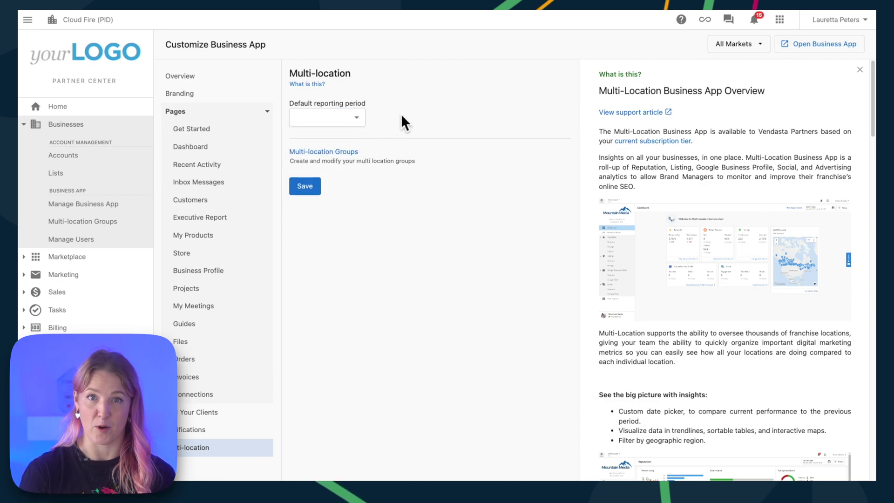